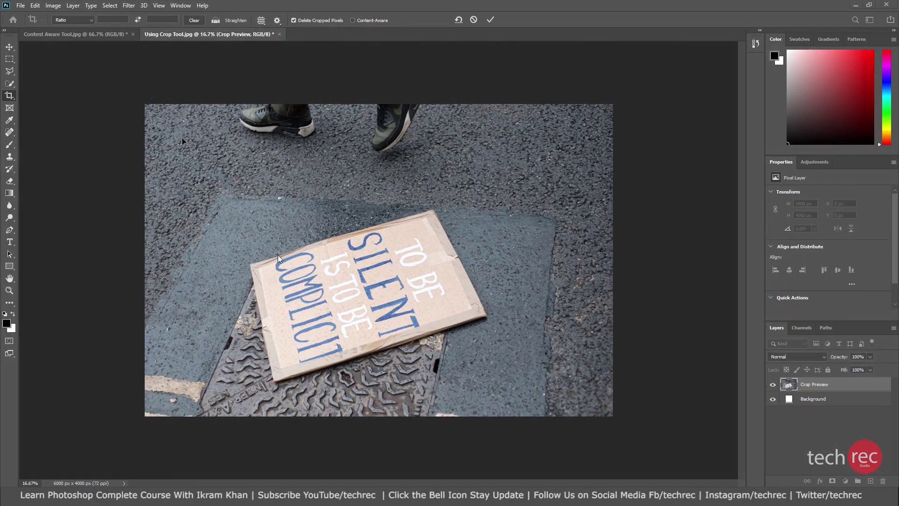
- Crop the cardboard-sign photo tighter to 5316 × 3172 px by pulling in its top-right corner
key(Return)
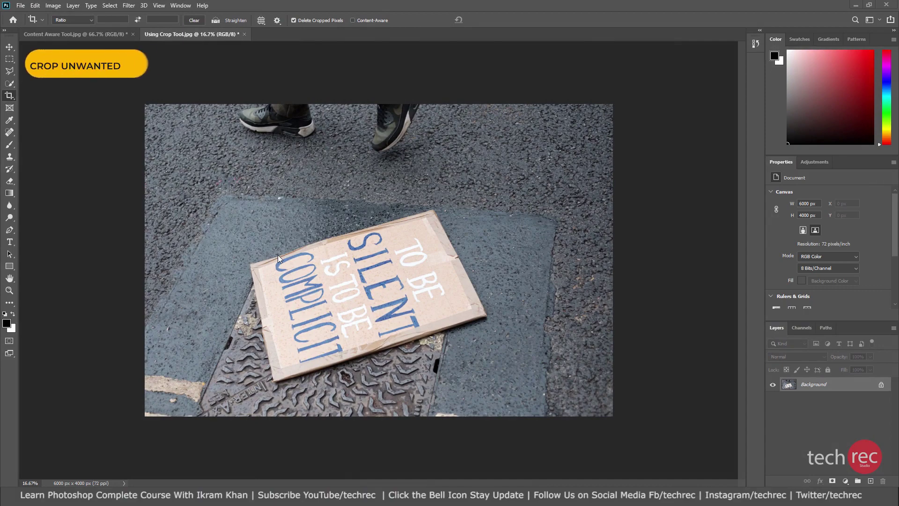
drag(611, 106, 588, 131)
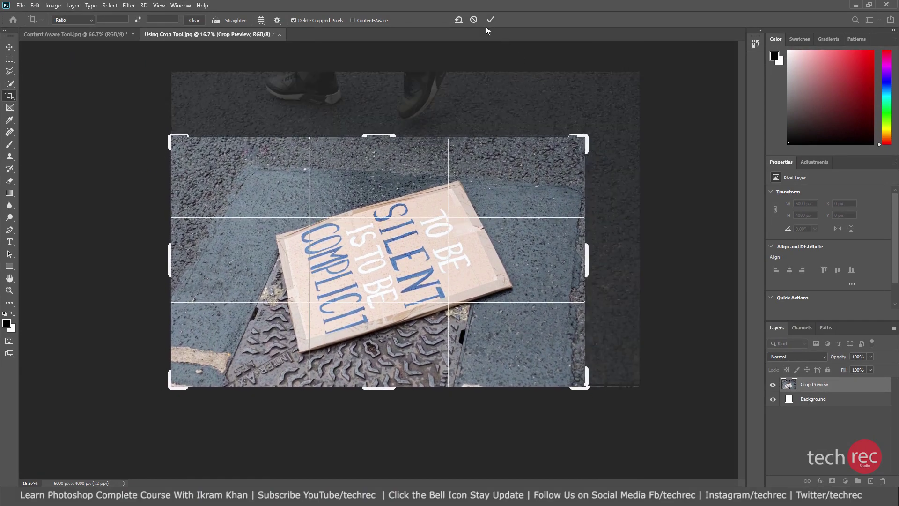
key(Return)
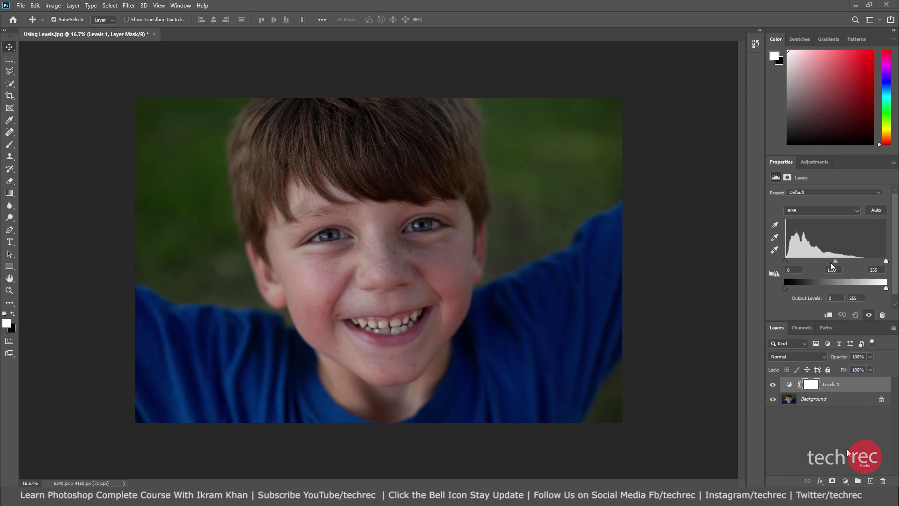
- Set Levels input values to 19, 1.59 and 223, then compare against the unadjusted photo
drag(834, 261, 793, 261)
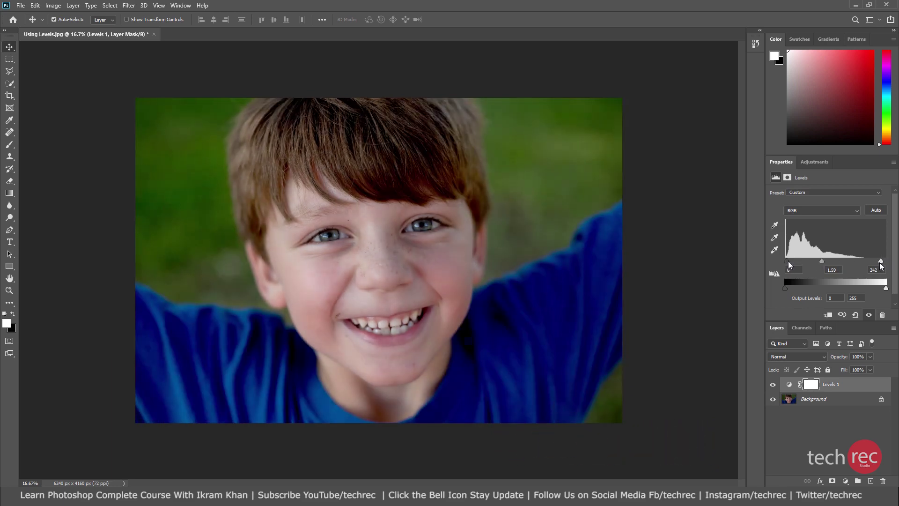
drag(885, 261, 874, 261)
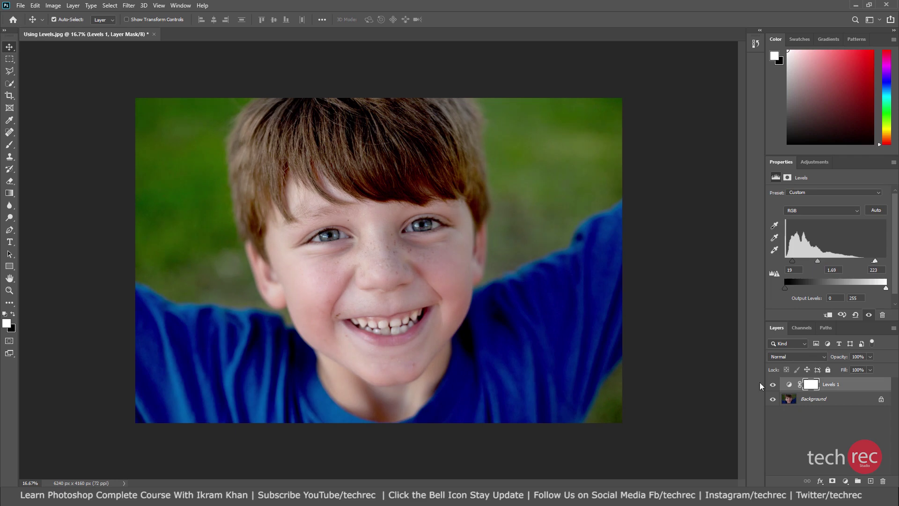
drag(873, 261, 875, 262)
key(backslash)
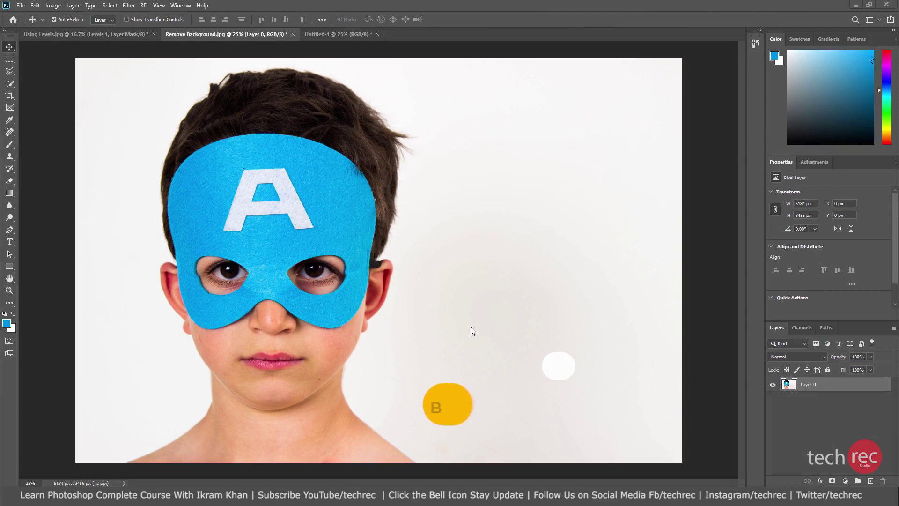
- Try the Quick Selection tool, then return to the Move tool with V
click(9, 83)
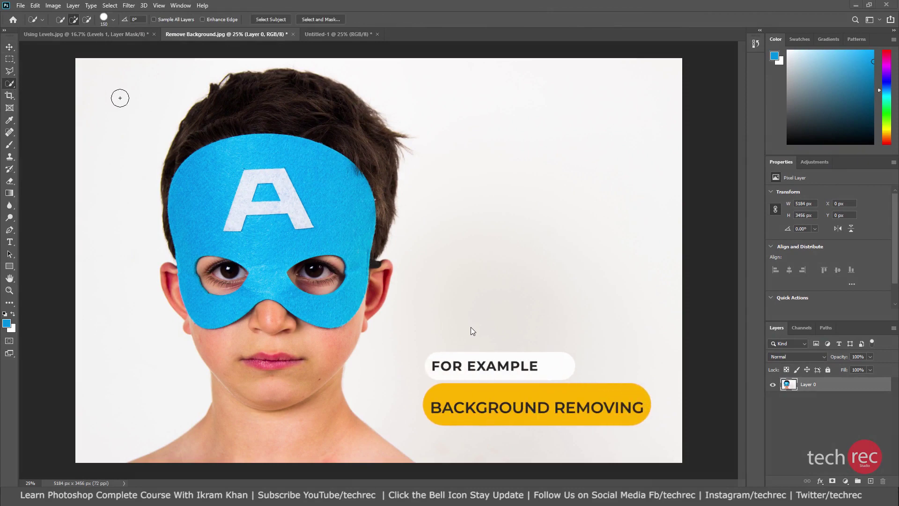
key(v)
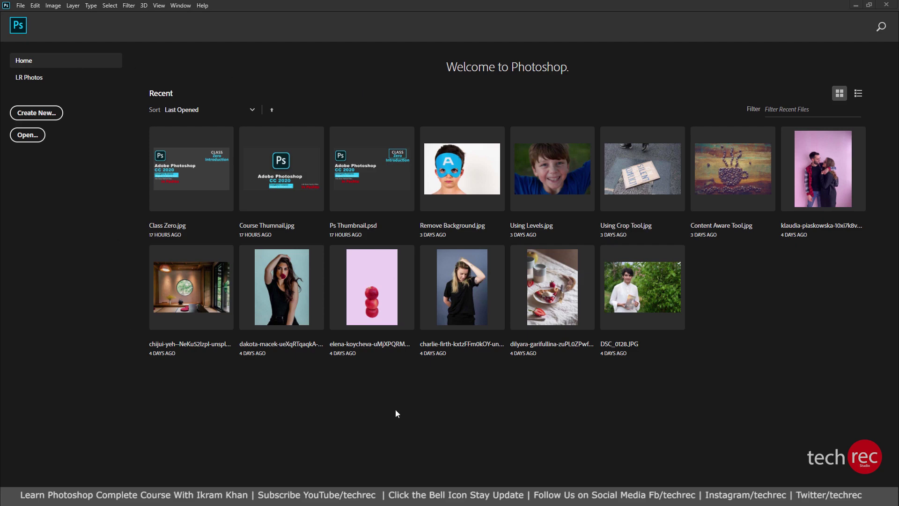
- Leave Home for the empty workspace and browse the File and Edit menus before dismissing them
click(19, 27)
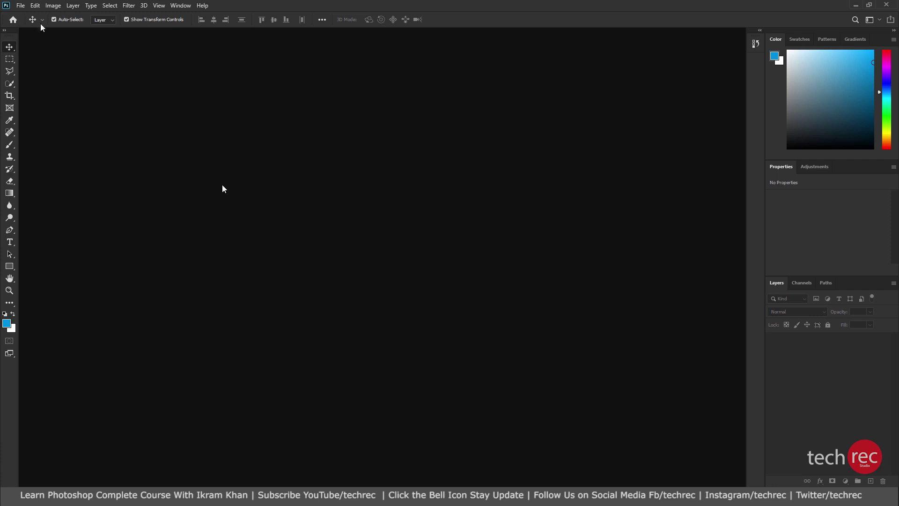
click(20, 5)
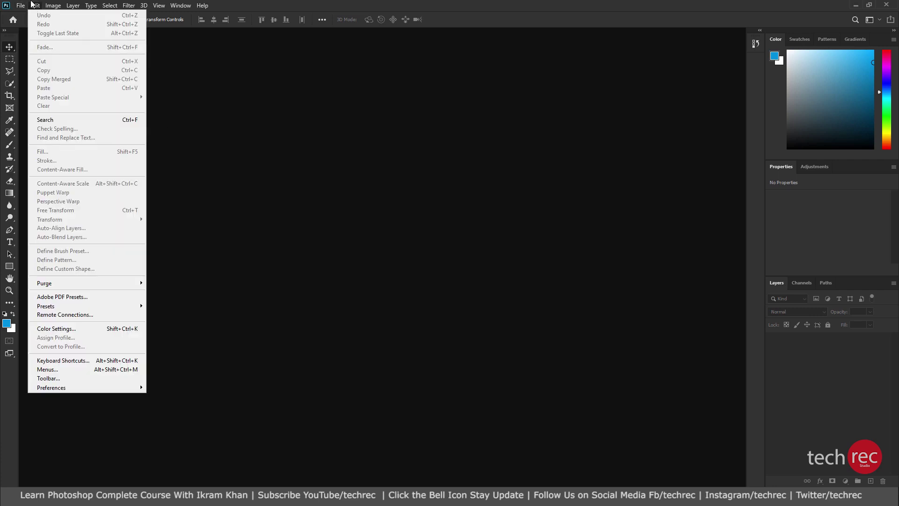
click(57, 6)
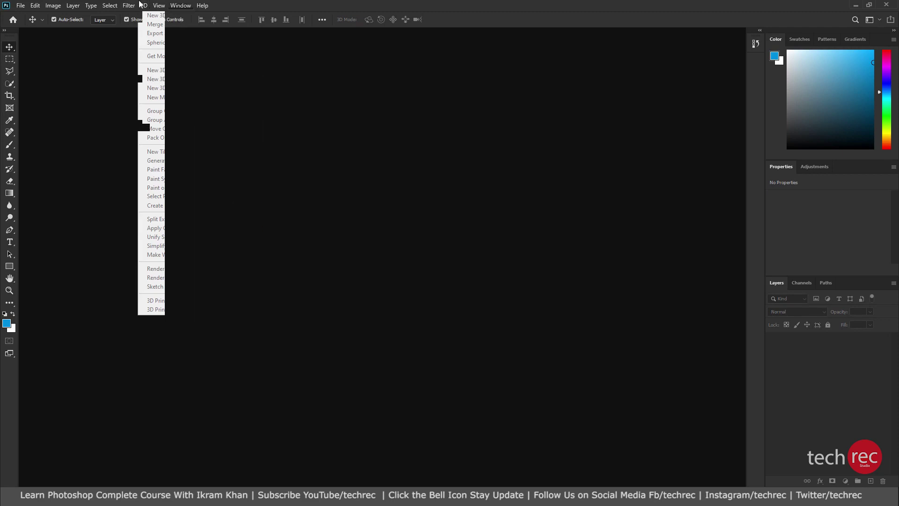
click(218, 104)
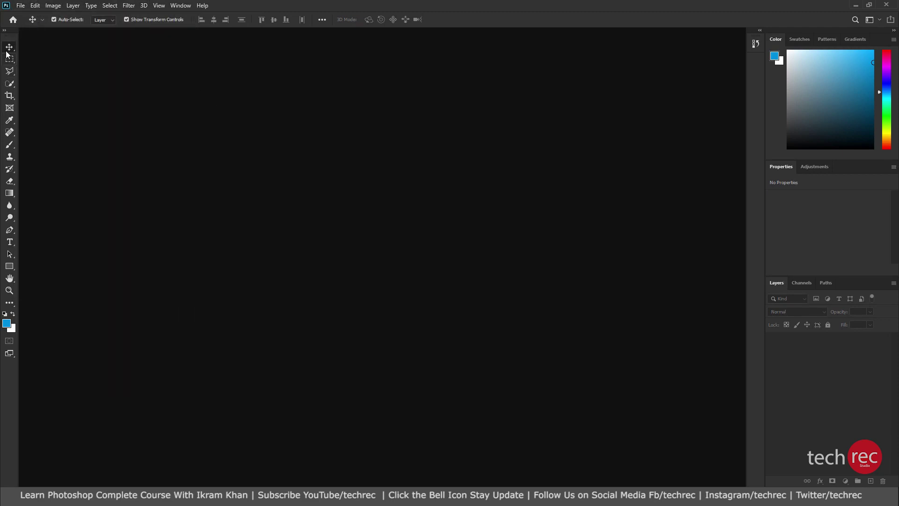
- Try the Quick Selection, Marquee and Frame tools, ending with the Move tool active
key(w)
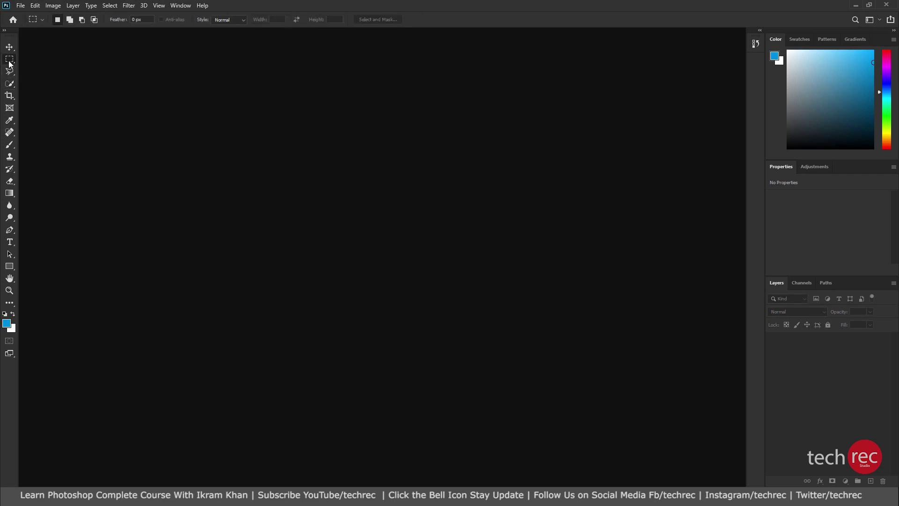
right_click(10, 59)
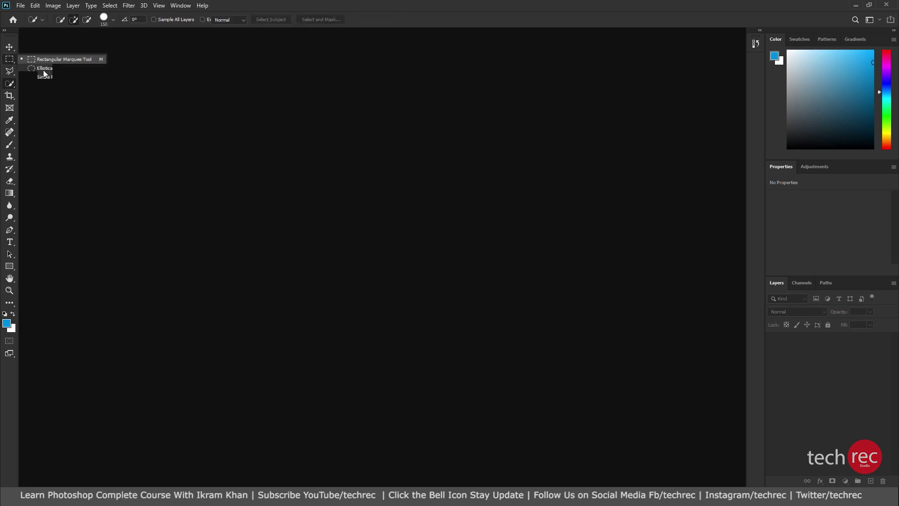
click(10, 46)
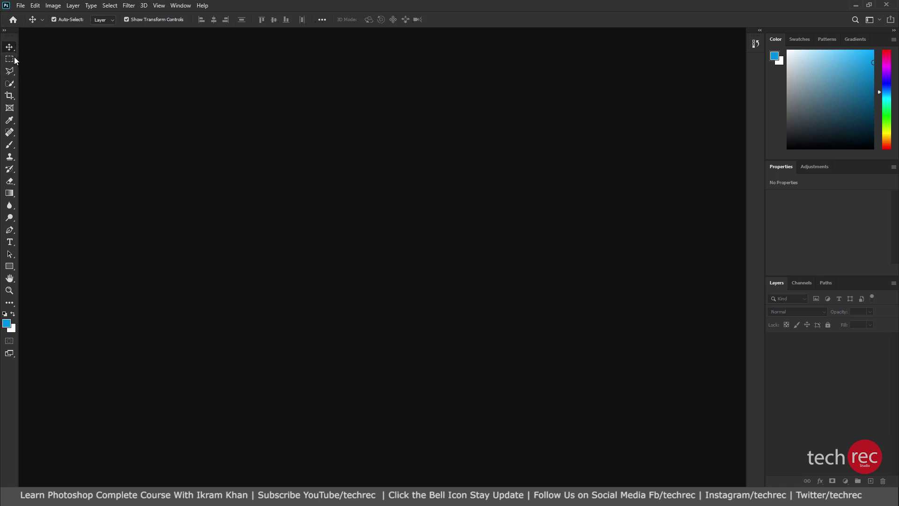
click(9, 59)
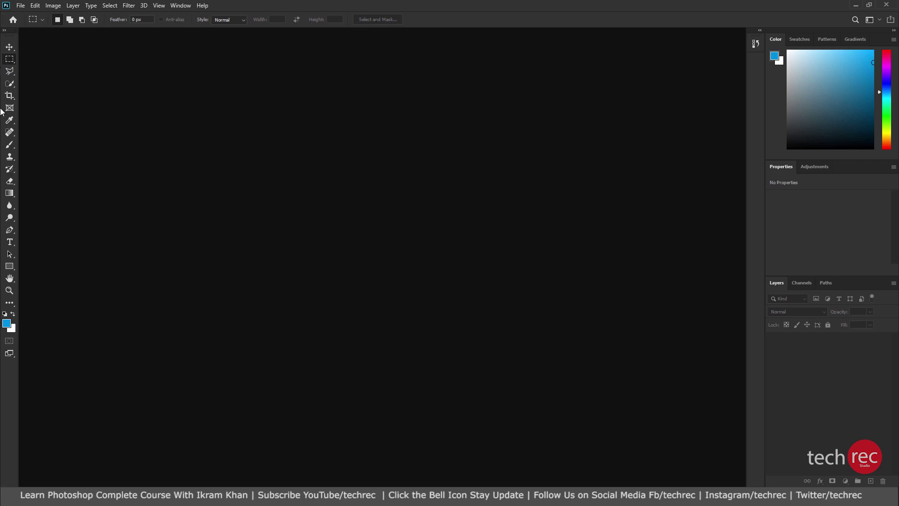
key(k)
key(m)
key(k)
click(10, 47)
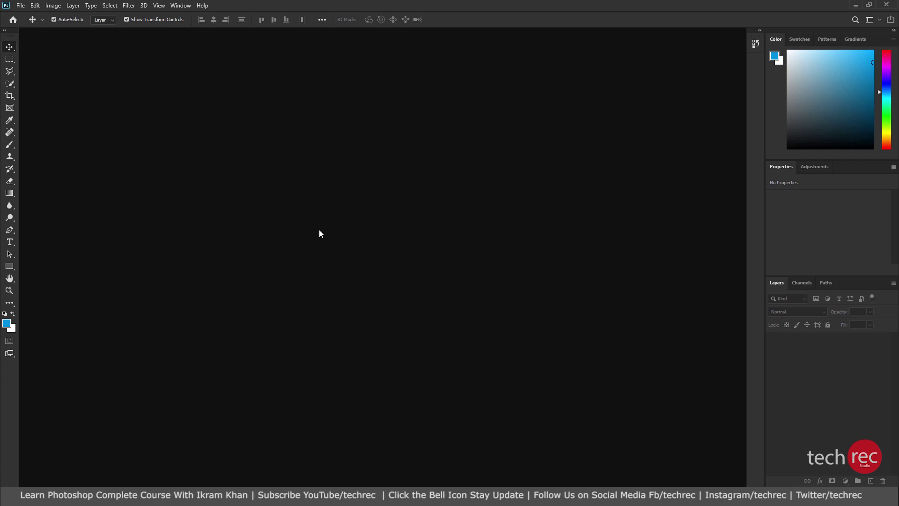
- Reopen Remove Background.jpg from recent files at 100% and view its document size details
click(13, 19)
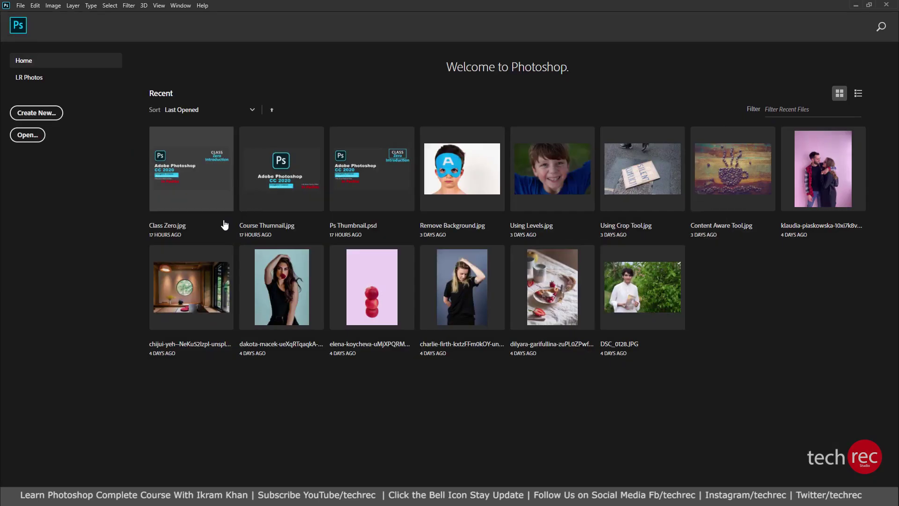
click(476, 183)
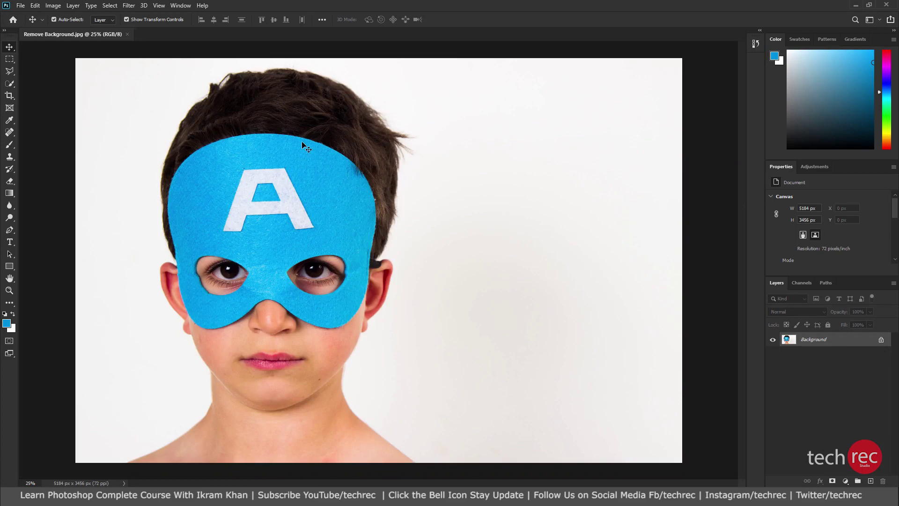
key(ctrl+1)
alt+click(53, 484)
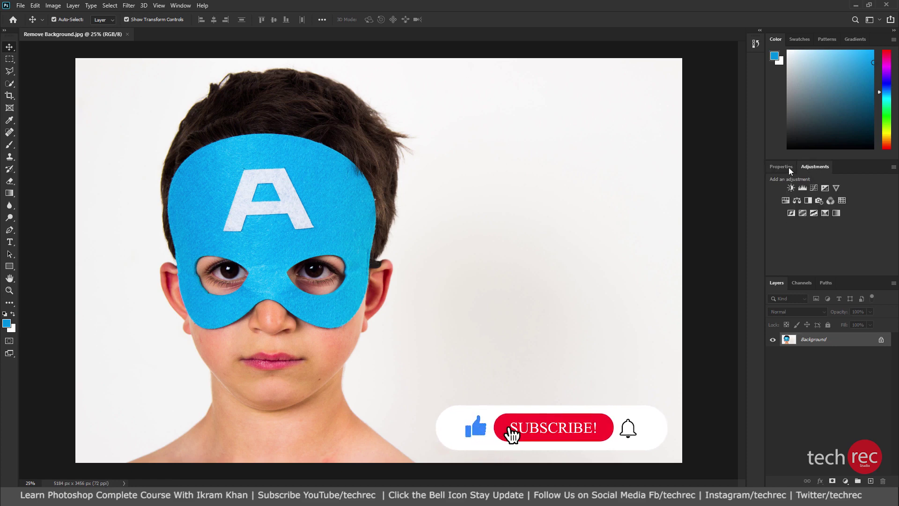
- Browse the Swatches, Patterns and Gradients panels, returning to Color
click(799, 40)
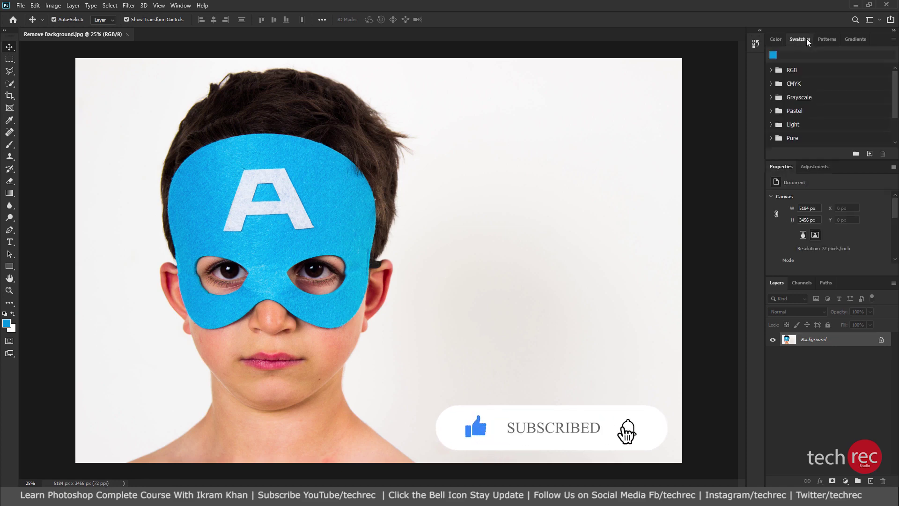
click(827, 40)
click(775, 40)
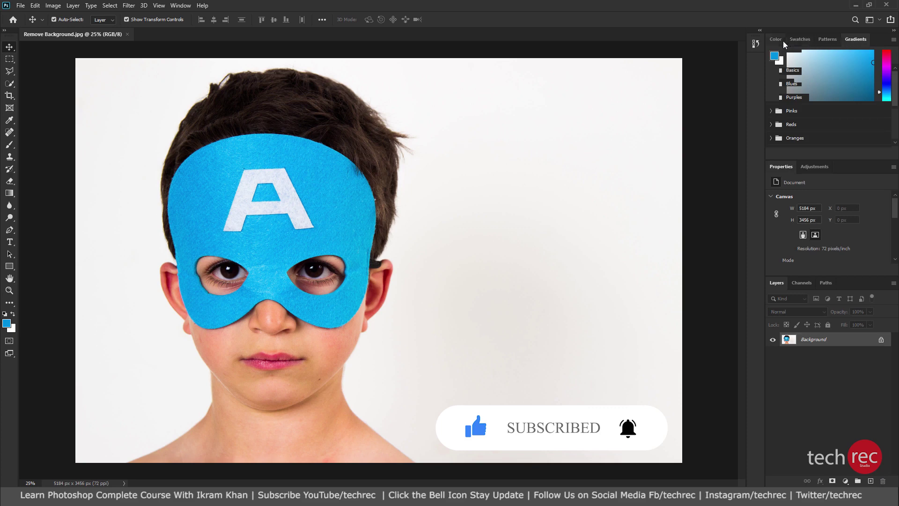
click(855, 40)
click(775, 39)
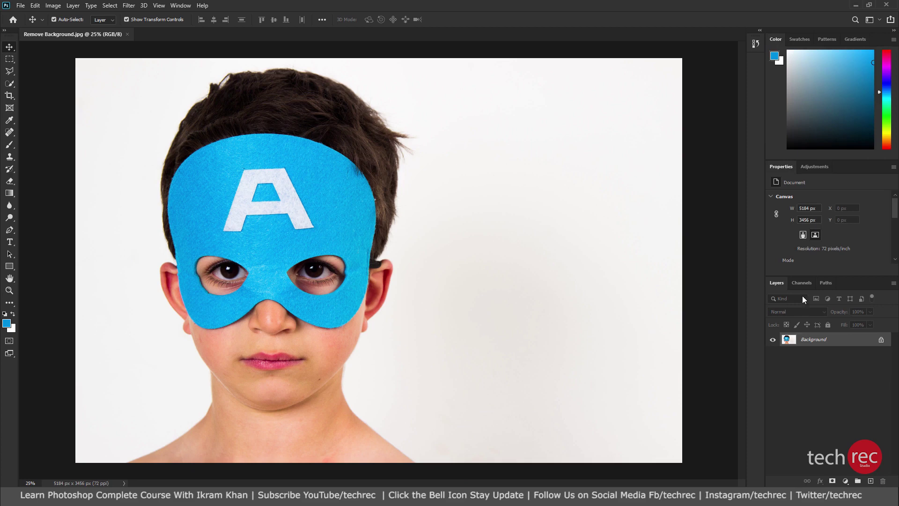
- Glance at Channels, then float the Adjustments panel out and close it
click(803, 283)
click(777, 284)
click(804, 280)
mouse_move(814, 166)
mouse_down()
mouse_move(674, 198)
mouse_move(532, 156)
mouse_up()
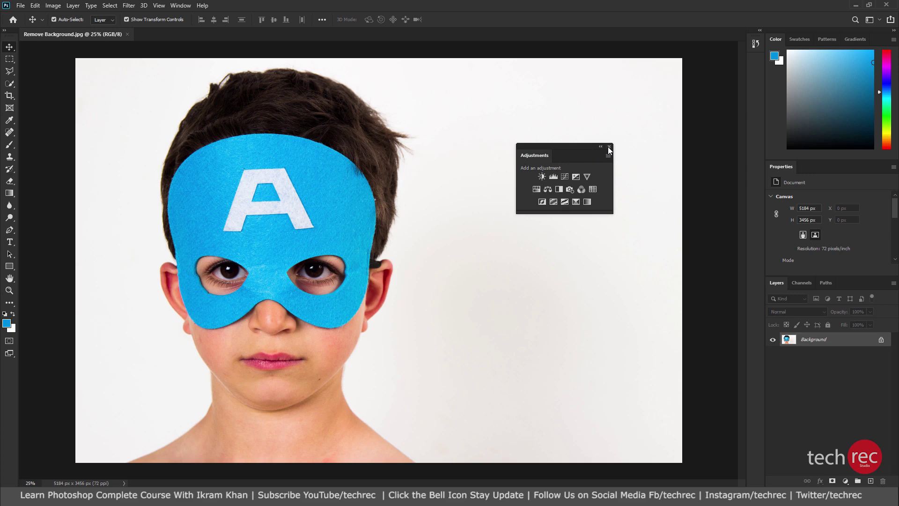
click(609, 147)
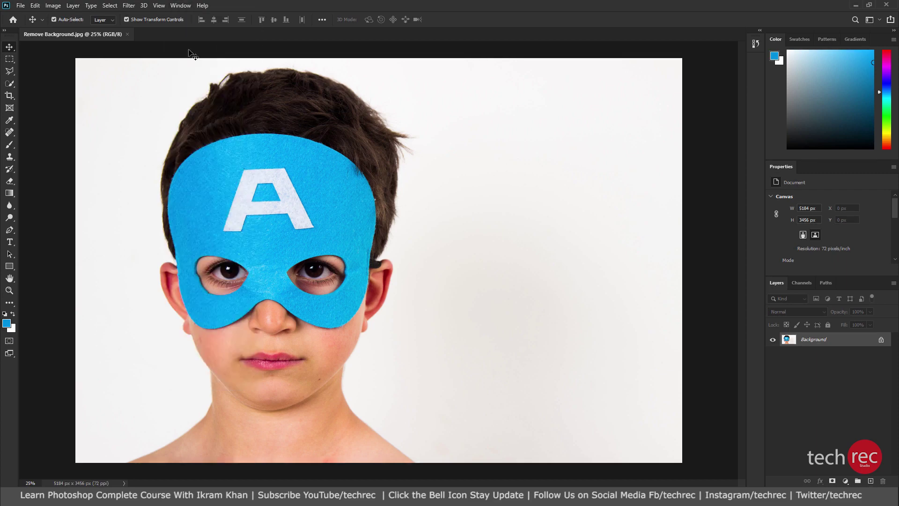
- Restore Adjustments via the Window menu and dock it as the first tab before Properties
click(180, 5)
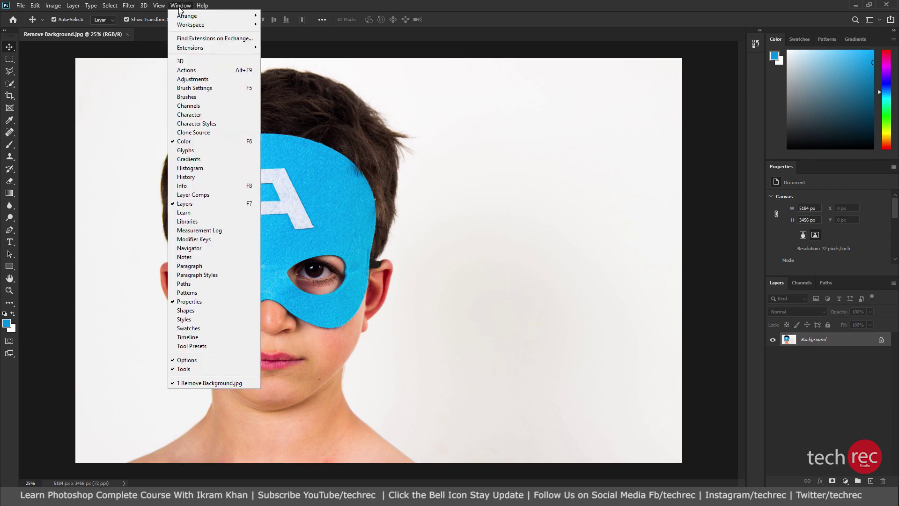
click(190, 80)
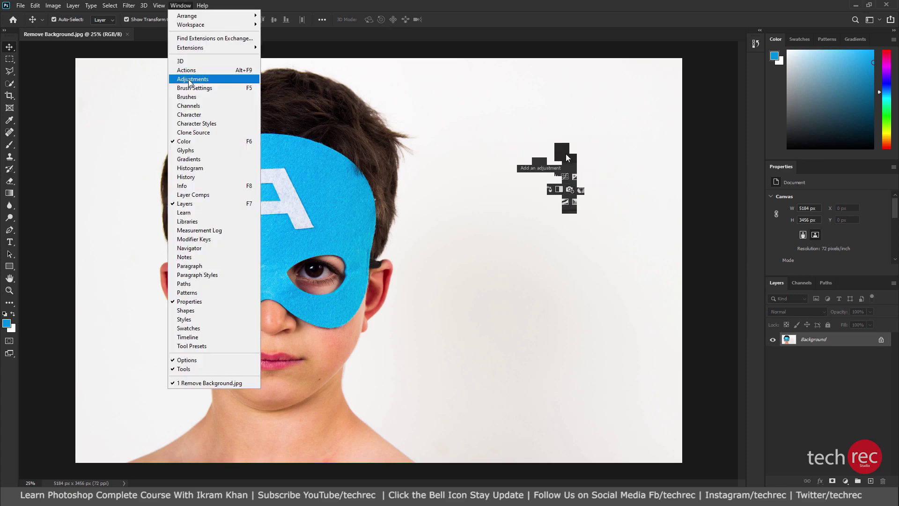
mouse_move(564, 148)
mouse_down()
mouse_move(781, 185)
mouse_move(839, 171)
mouse_up()
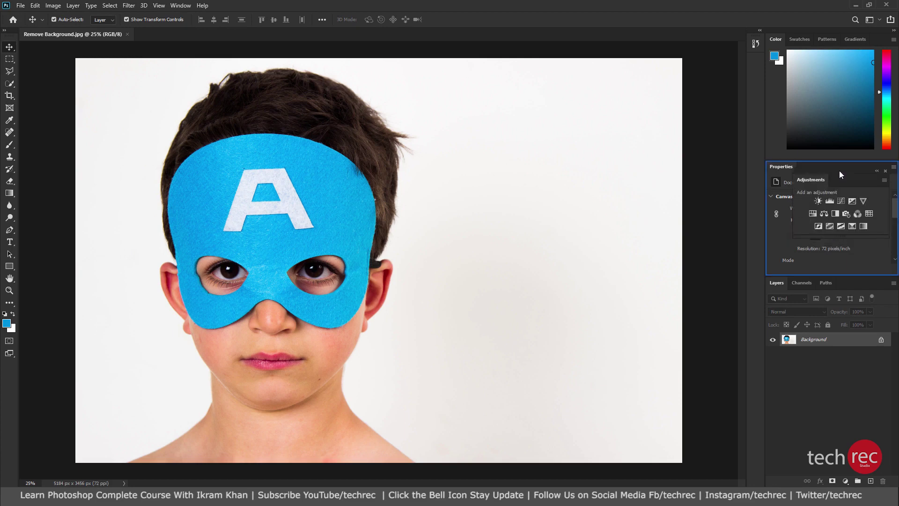
drag(839, 174, 841, 173)
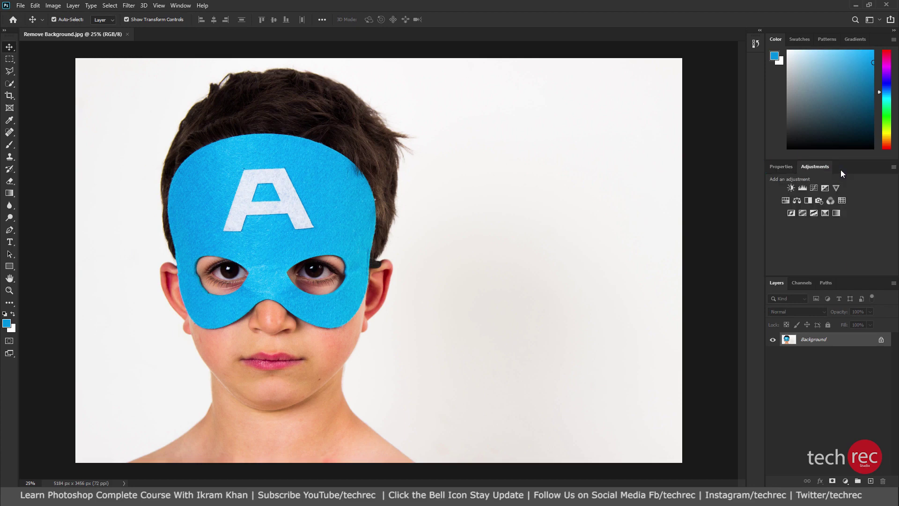
click(841, 169)
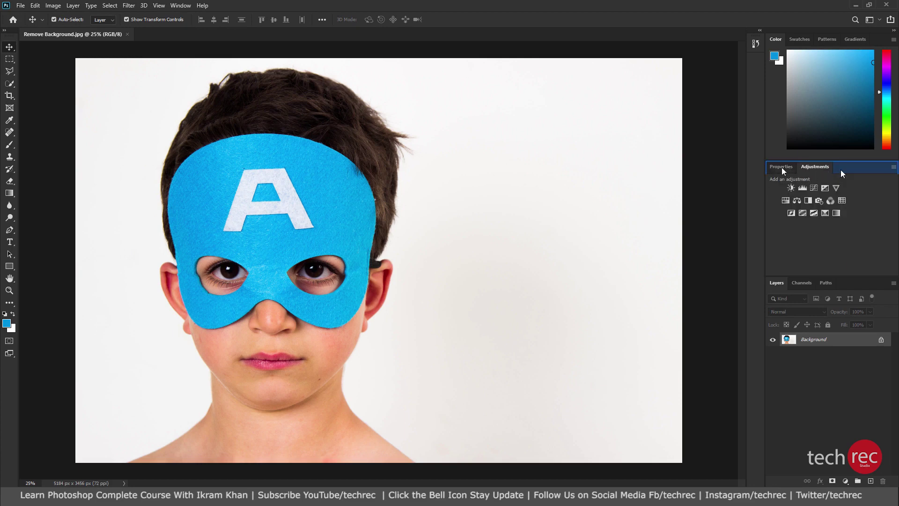
mouse_move(841, 173)
mouse_down()
mouse_move(772, 168)
mouse_move(792, 170)
mouse_up()
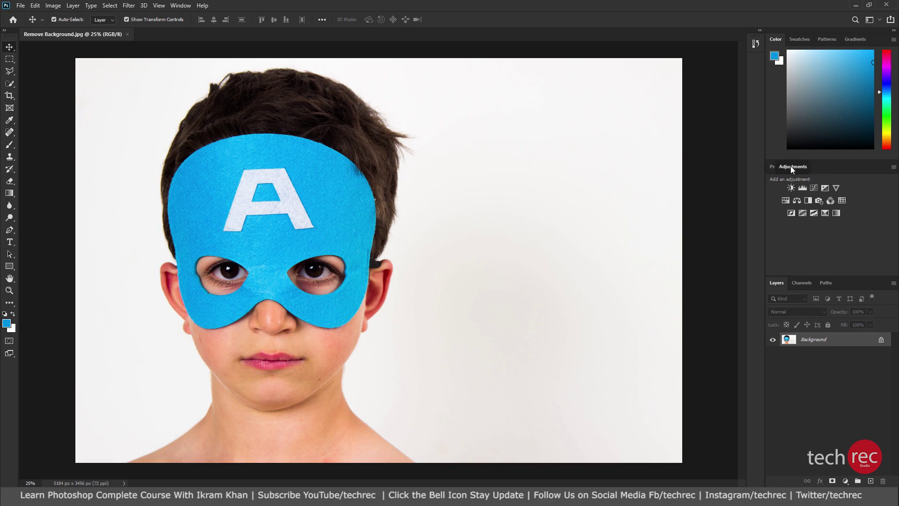
drag(791, 166, 799, 167)
click(809, 167)
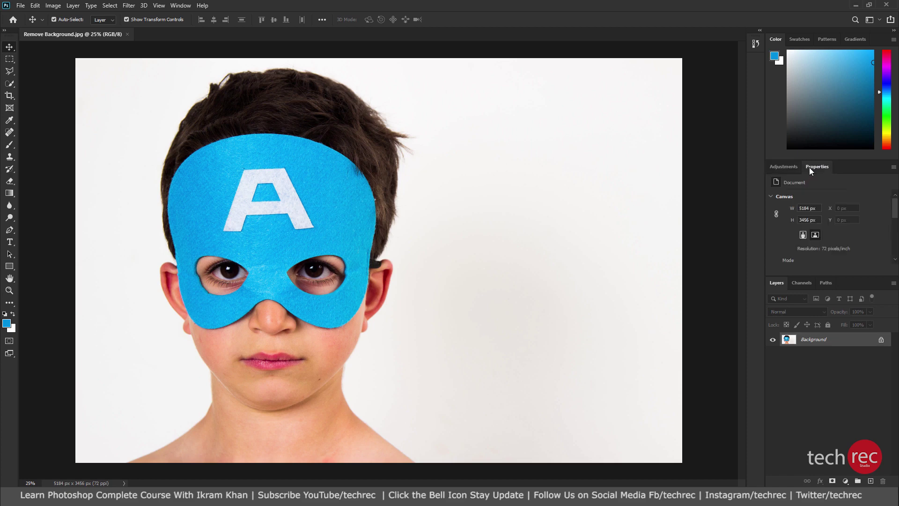
- Browse the Swatches presets, leaving the Gradients preset folders showing
click(799, 39)
click(788, 40)
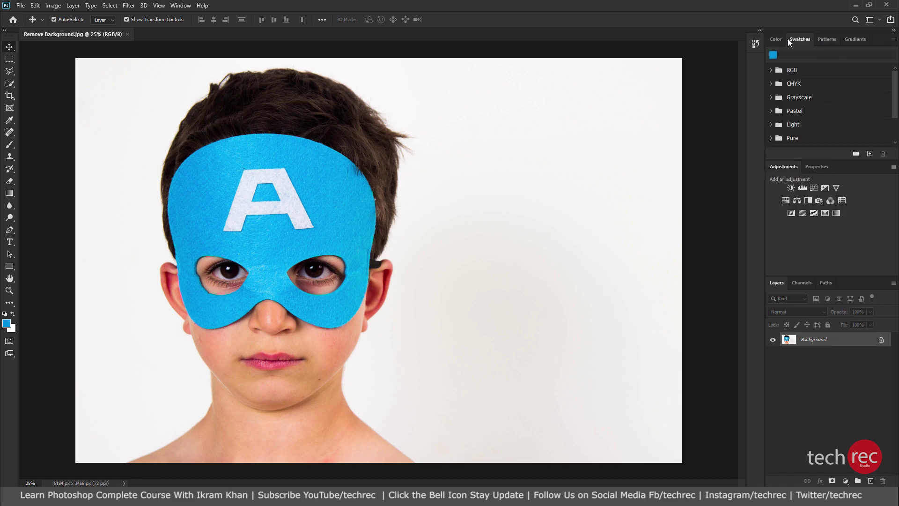
click(854, 40)
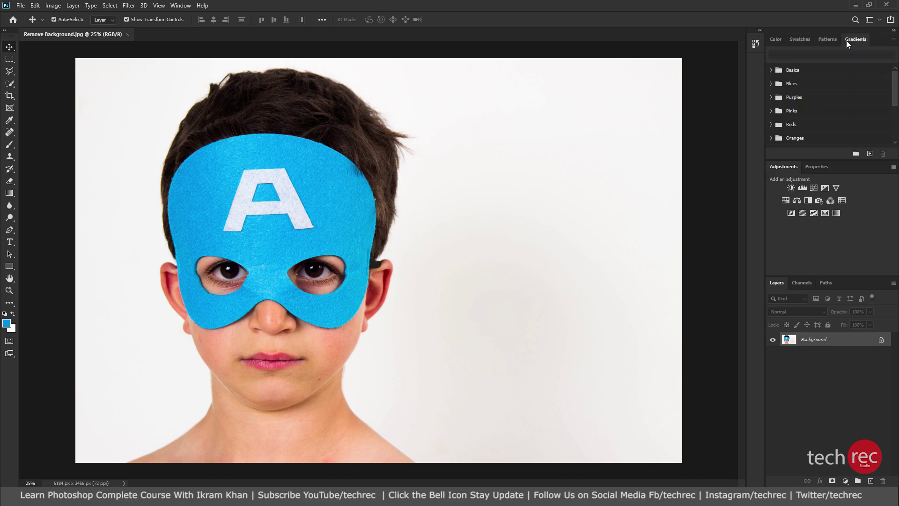
mouse_move(855, 39)
mouse_down()
mouse_move(530, 106)
mouse_move(853, 42)
mouse_up()
click(48, 7)
mouse_move(34, 5)
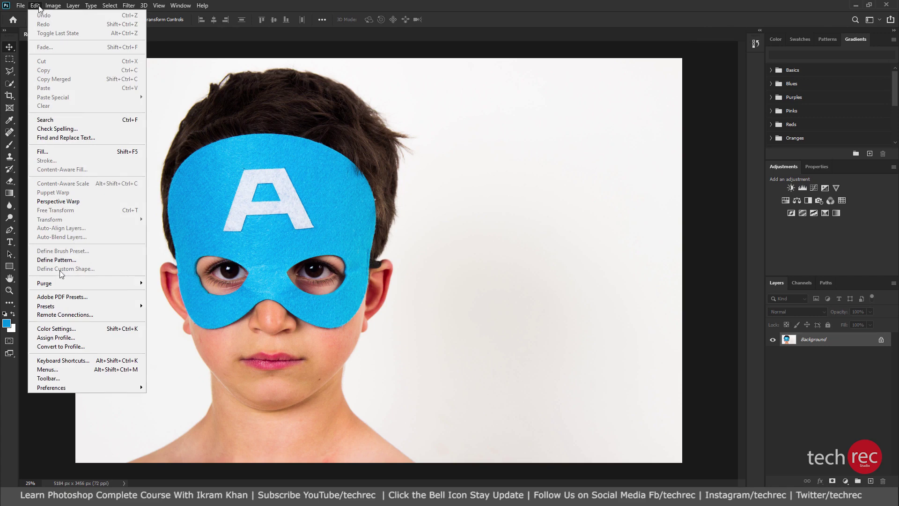
mouse_move(51, 386)
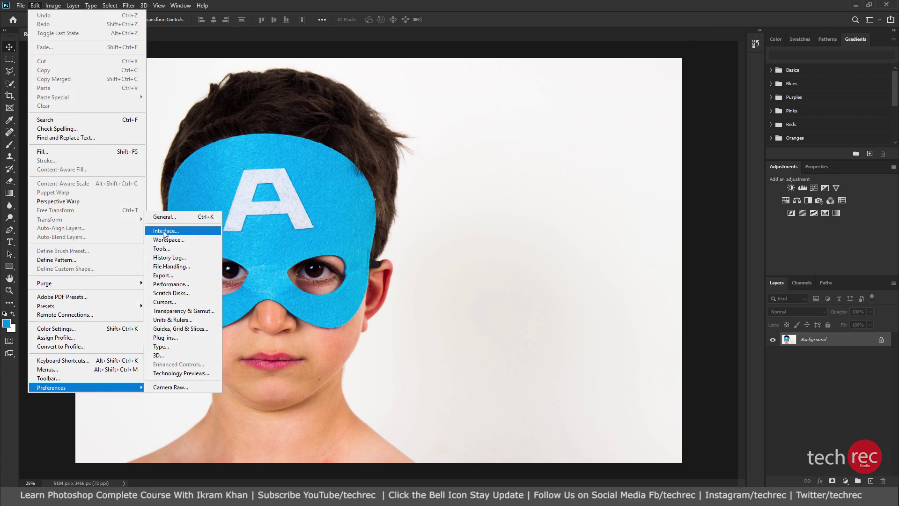
click(176, 234)
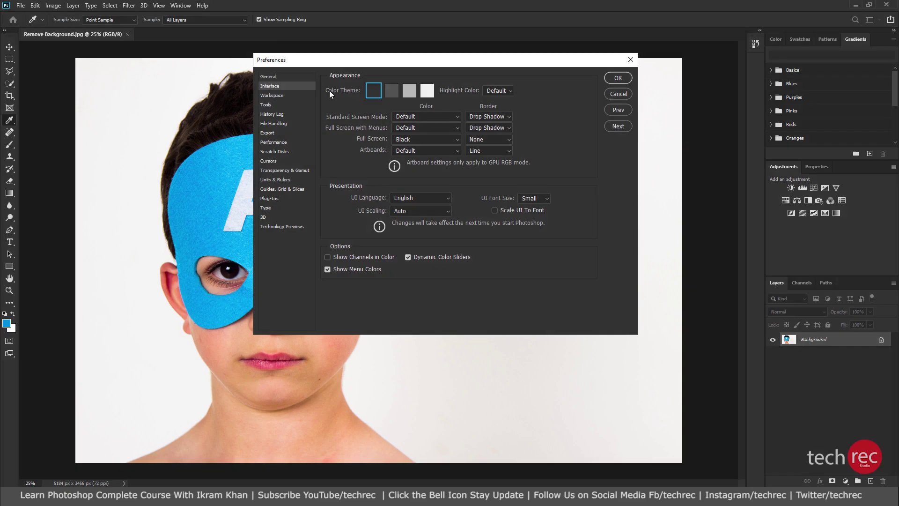
key(shift+F2)
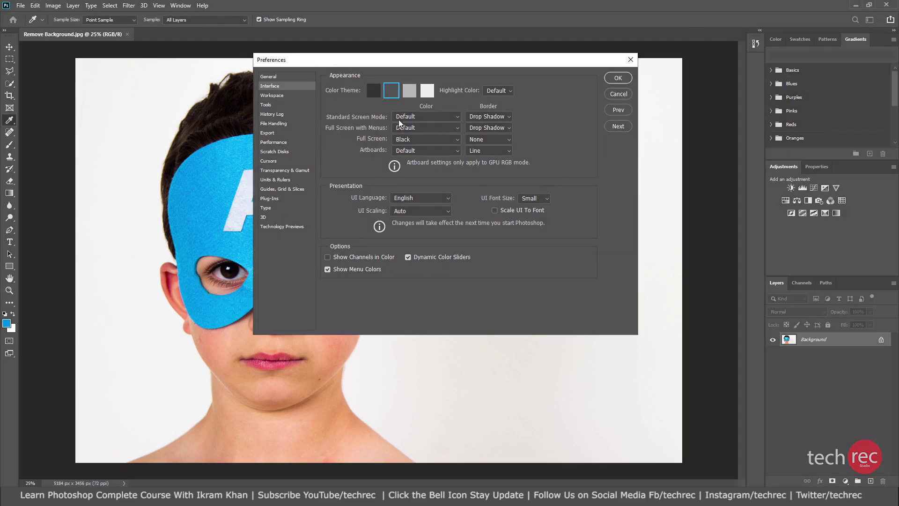
click(406, 94)
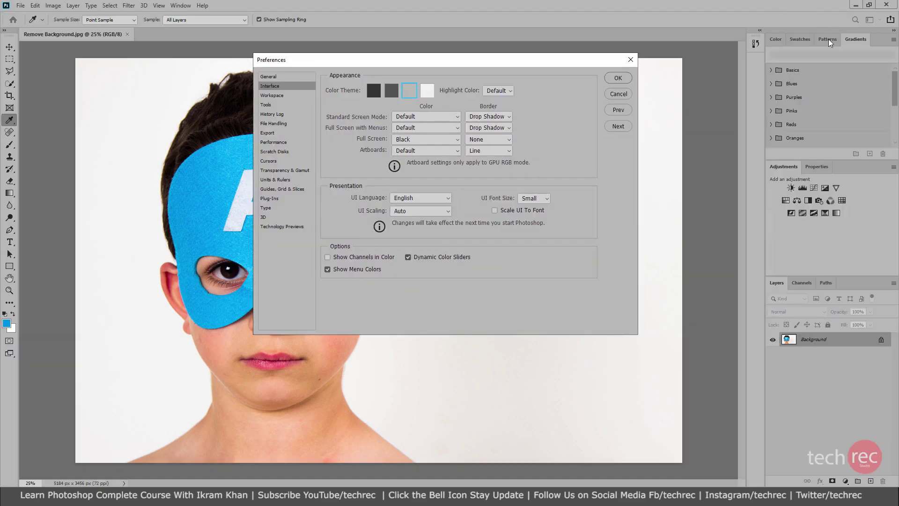
click(427, 92)
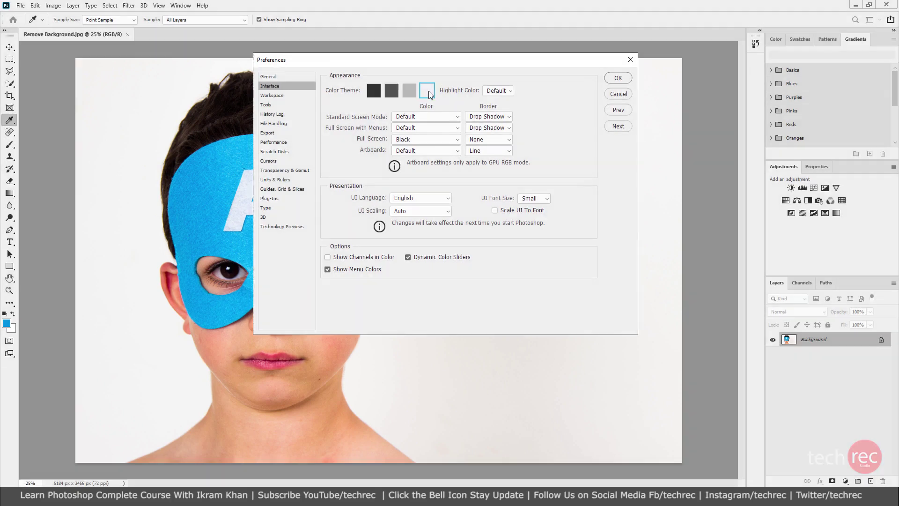
click(373, 93)
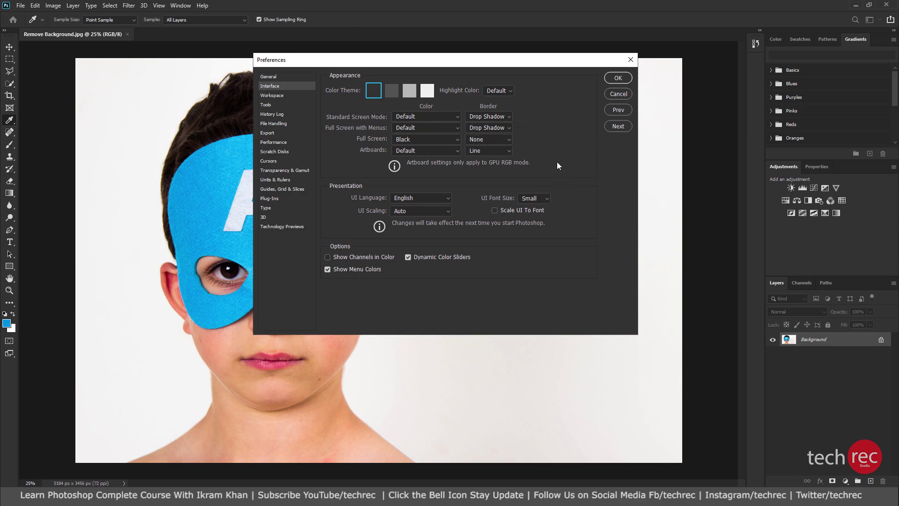
click(616, 79)
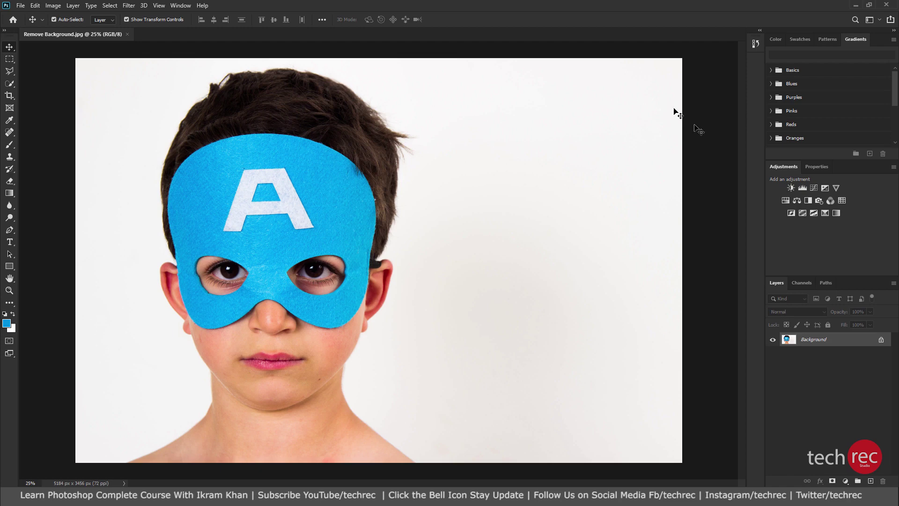
- Cycle the pasteboard colour through Black, Dark Gray and Medium Gray, ending on a near-black shade
right_click(701, 113)
click(715, 125)
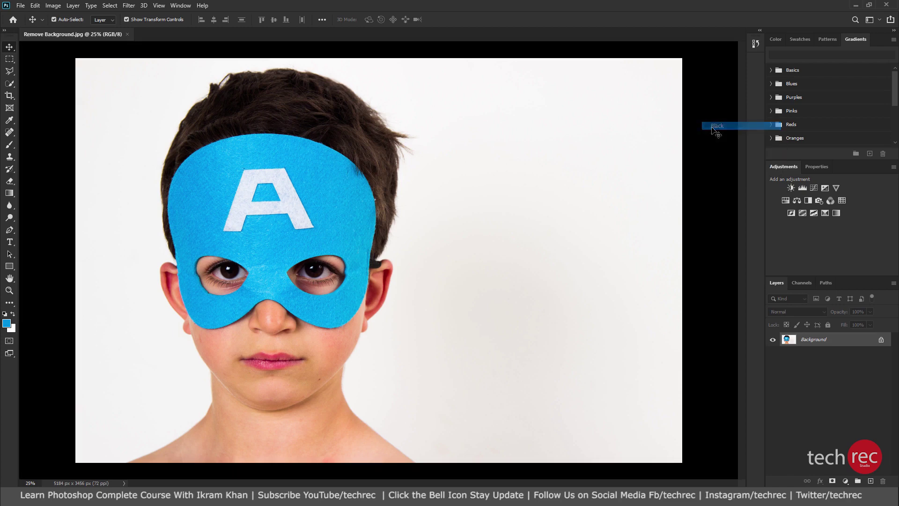
right_click(695, 117)
click(716, 136)
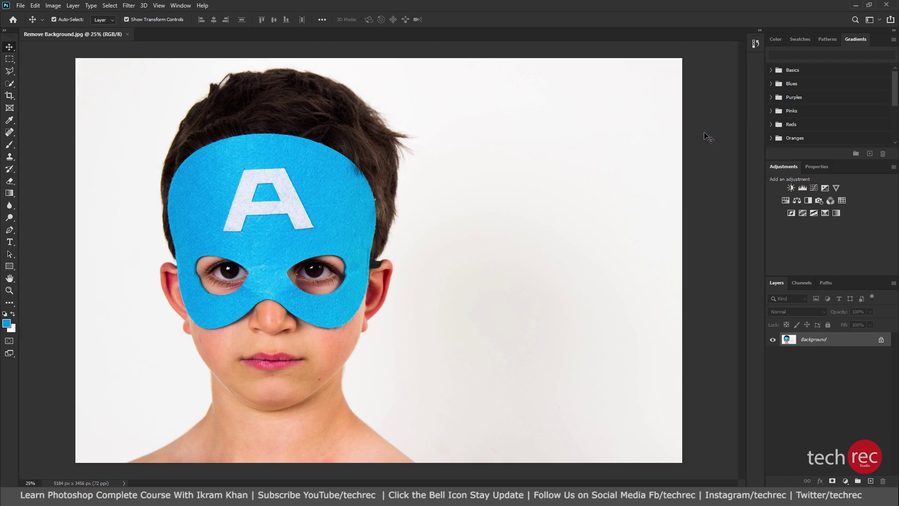
right_click(704, 131)
click(715, 159)
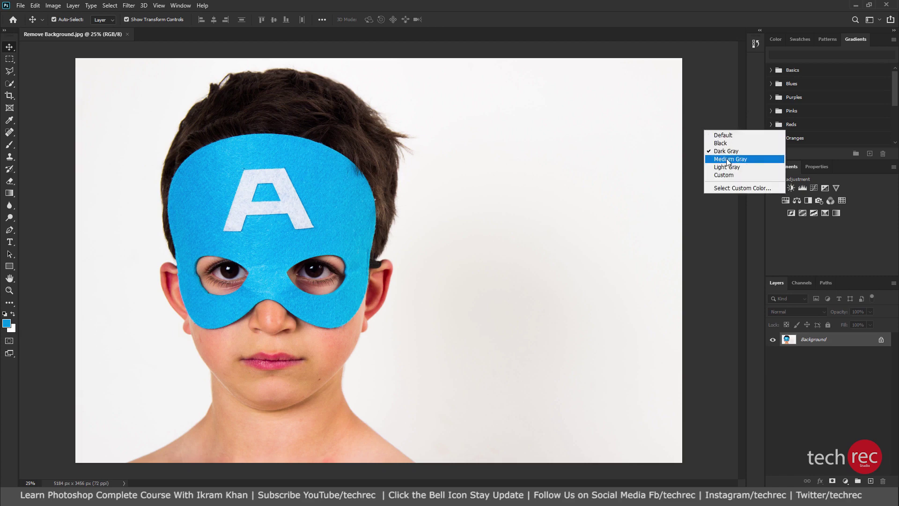
right_click(706, 129)
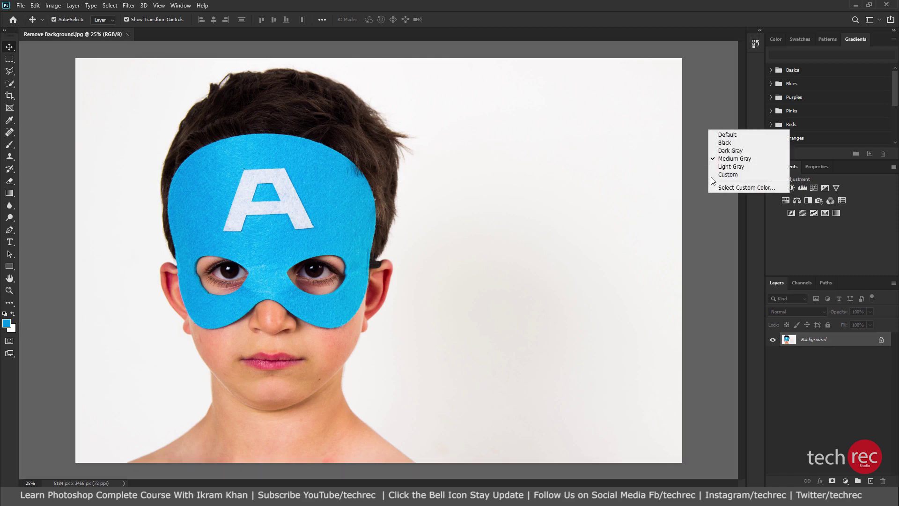
click(724, 136)
right_click(708, 131)
click(721, 143)
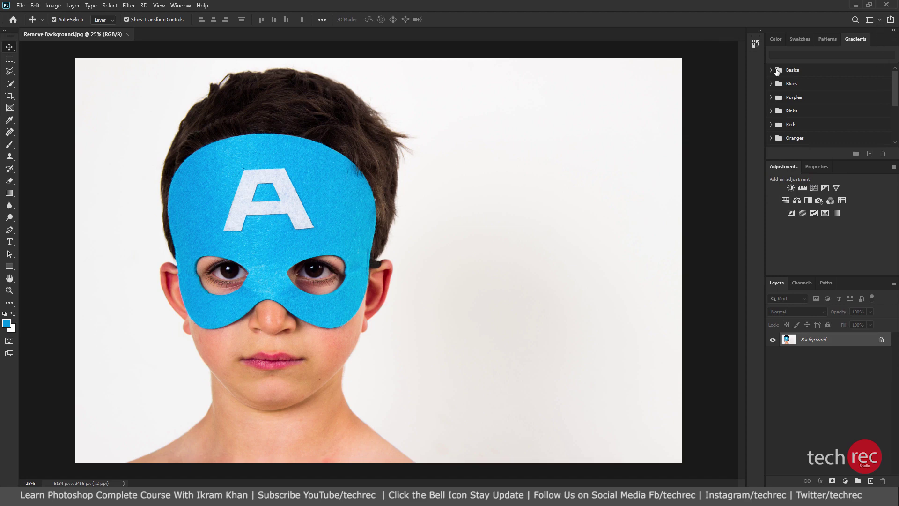
click(879, 20)
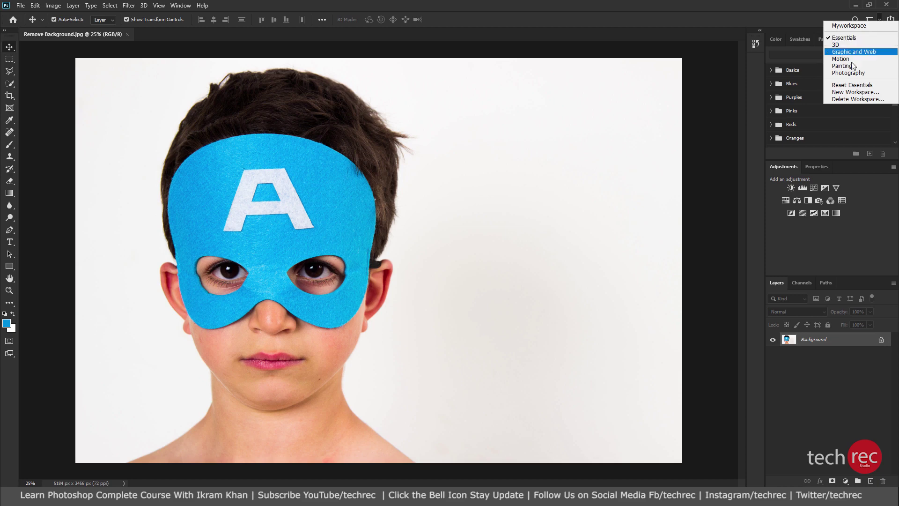
- Reset Essentials, then close Learn and the Libraries tab group, leaving Color, Properties and Layers
click(852, 85)
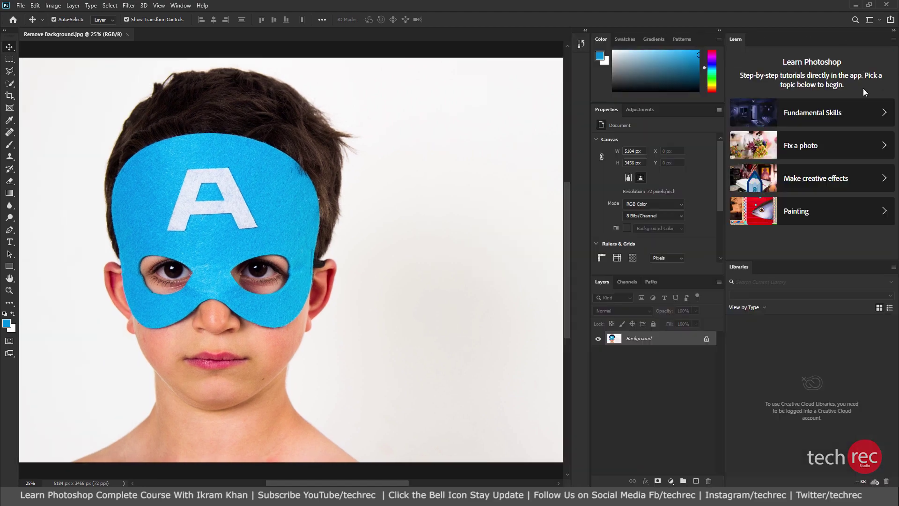
click(893, 32)
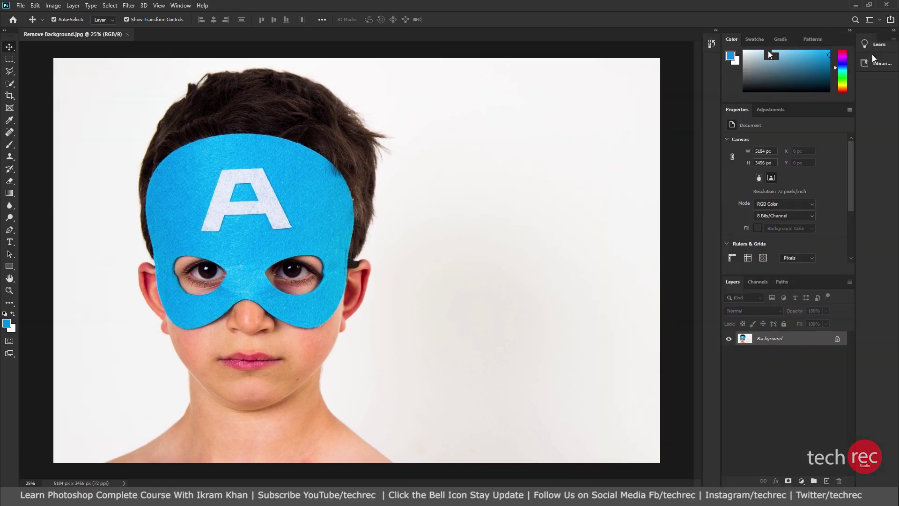
click(893, 31)
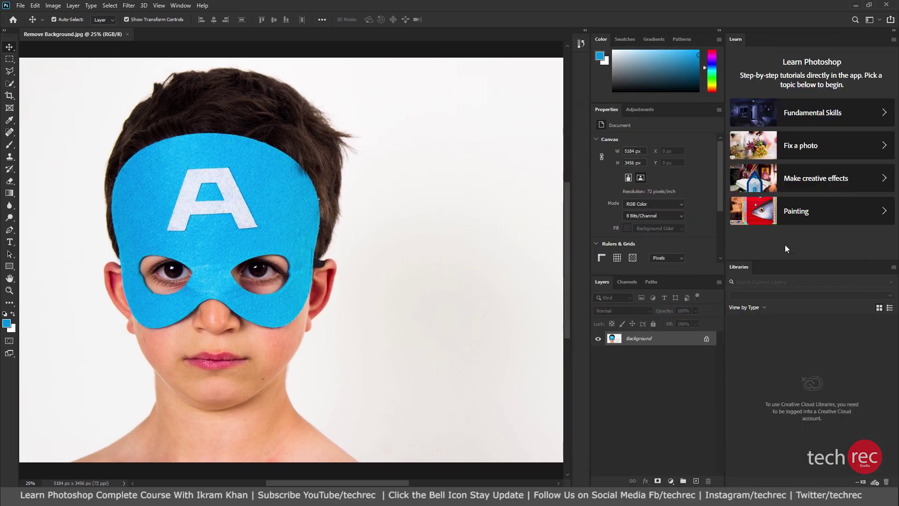
click(893, 39)
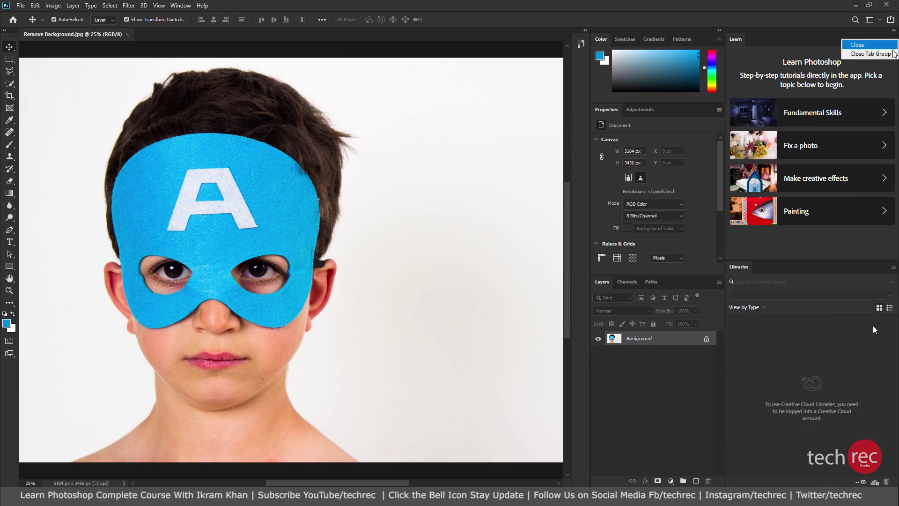
click(894, 43)
click(893, 41)
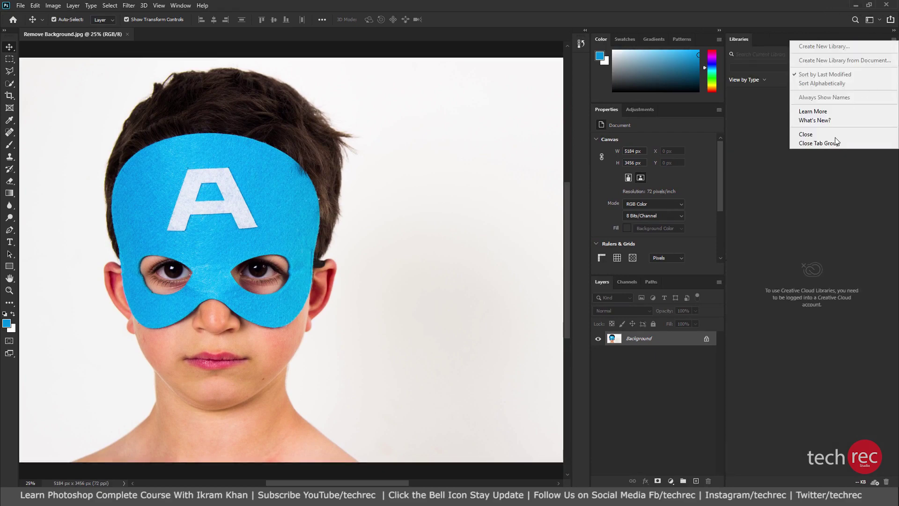
click(829, 142)
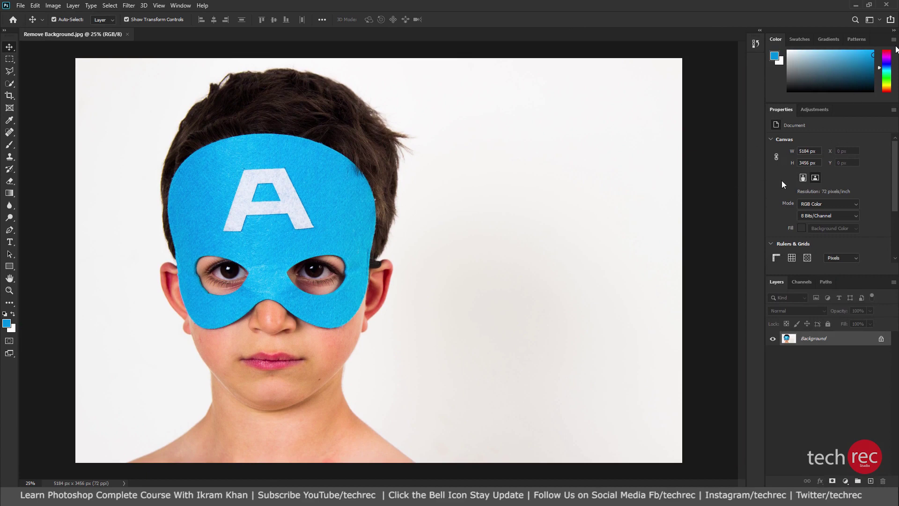
click(755, 44)
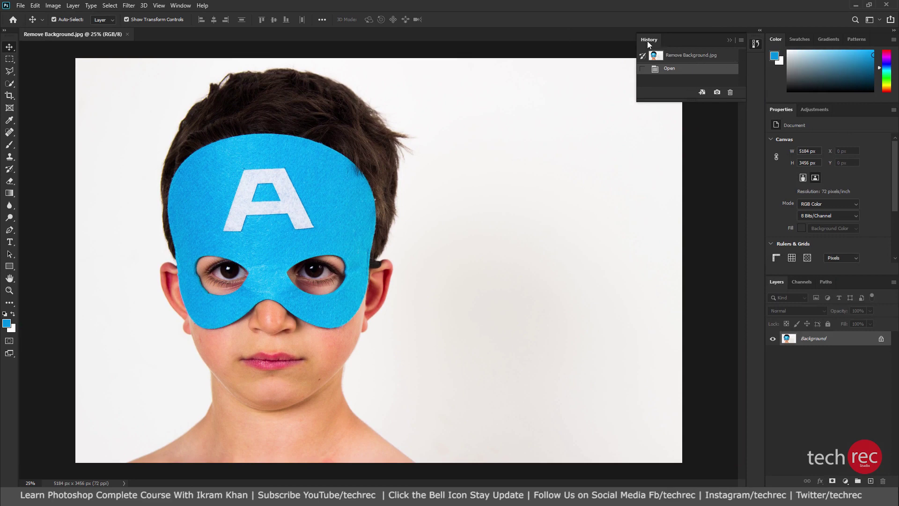
click(729, 42)
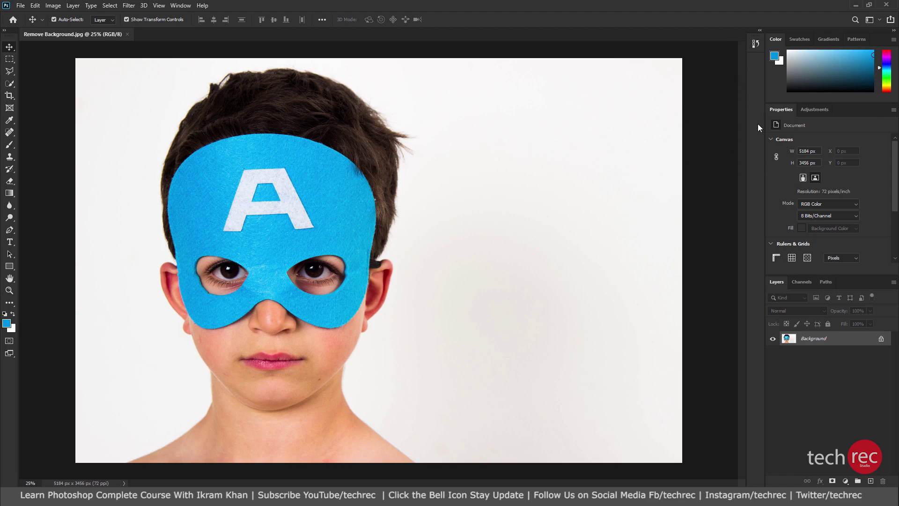
- Show the Character panel from the Window menu
click(177, 7)
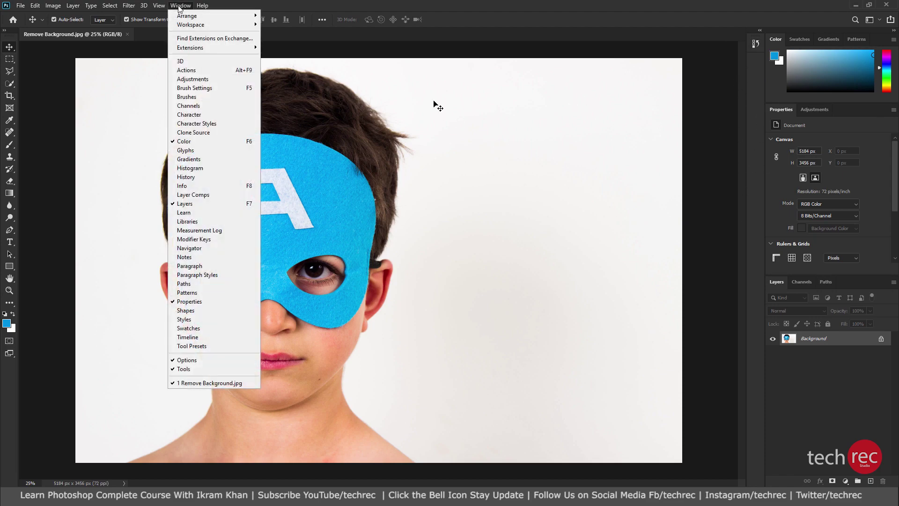
click(433, 104)
click(181, 5)
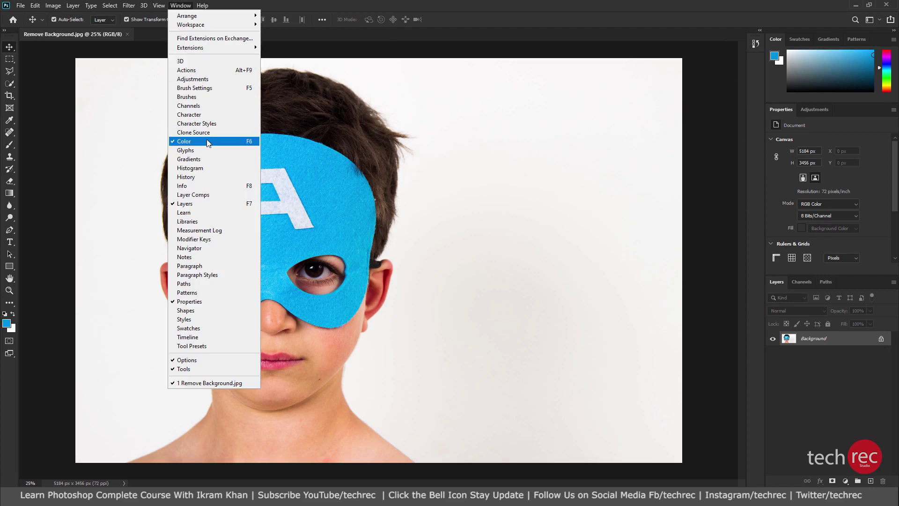
click(192, 116)
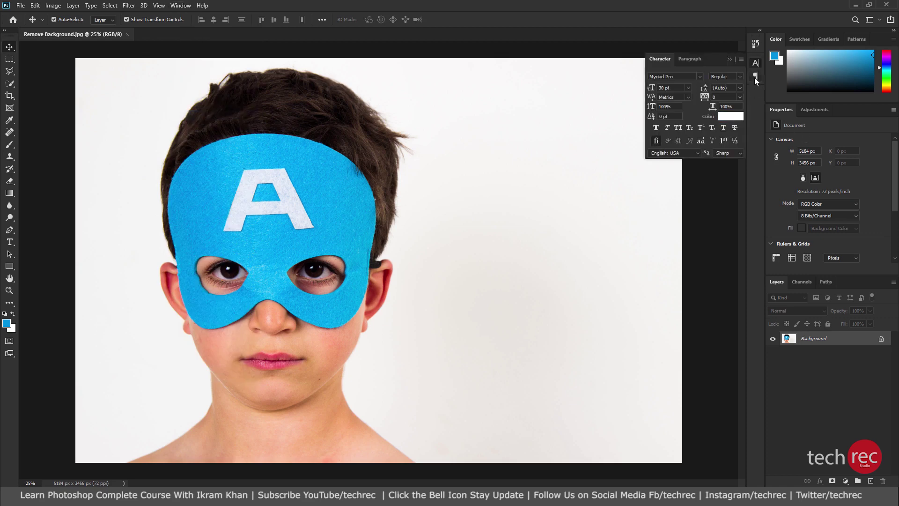
- Drag the Character panel into the Properties group, then back into the collapsed icon column
click(755, 62)
drag(756, 64, 848, 116)
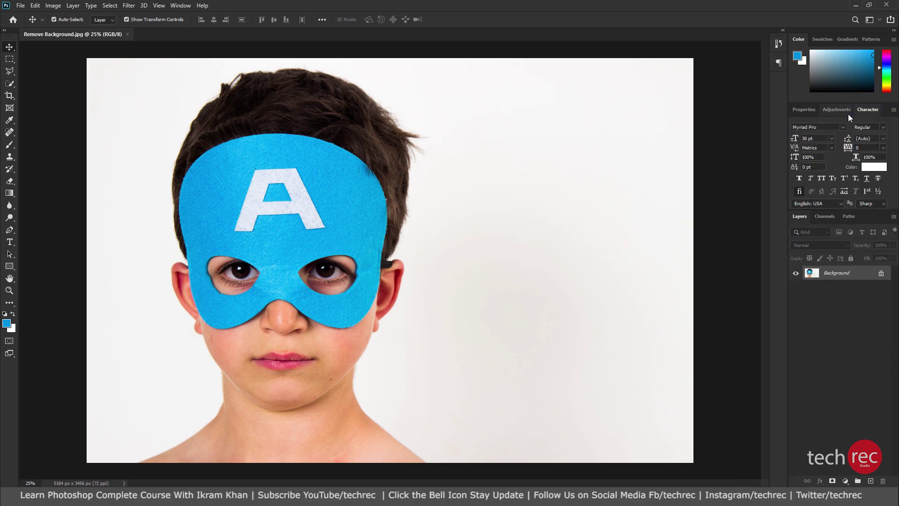
mouse_move(847, 114)
mouse_down()
mouse_move(867, 120)
mouse_move(779, 80)
mouse_up()
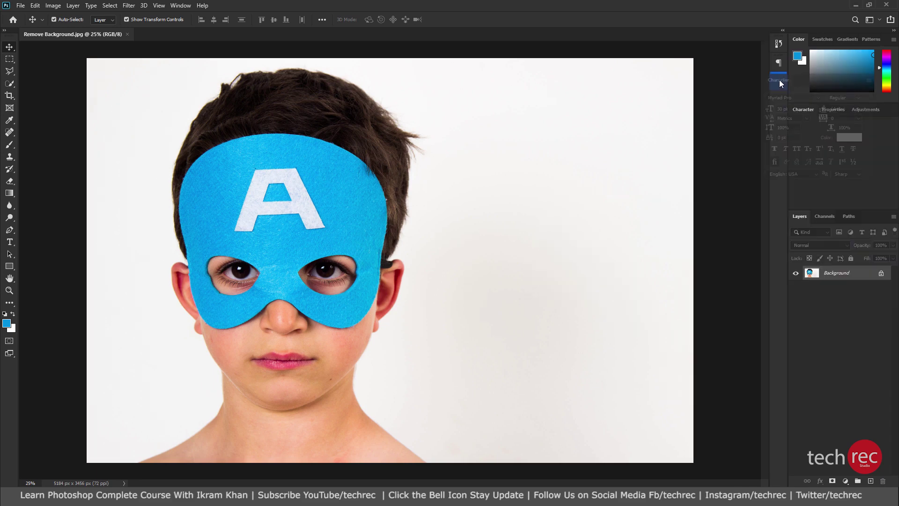
drag(779, 80, 742, 157)
click(754, 83)
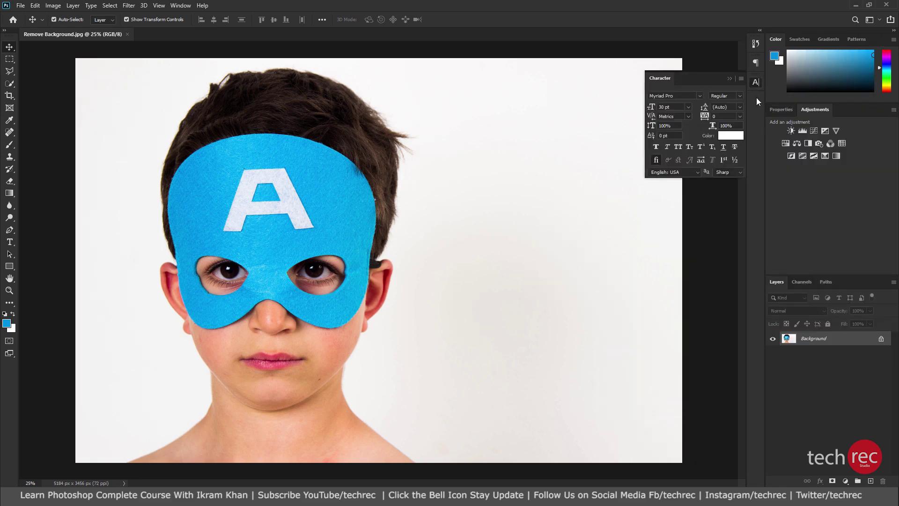
click(729, 79)
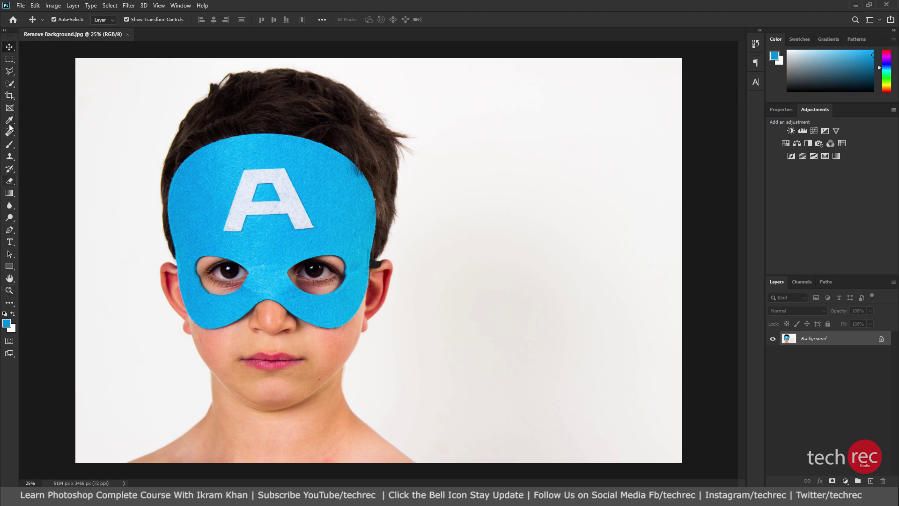
- Toggle the toolbar between two columns and one, then drag it off the left dock
click(5, 31)
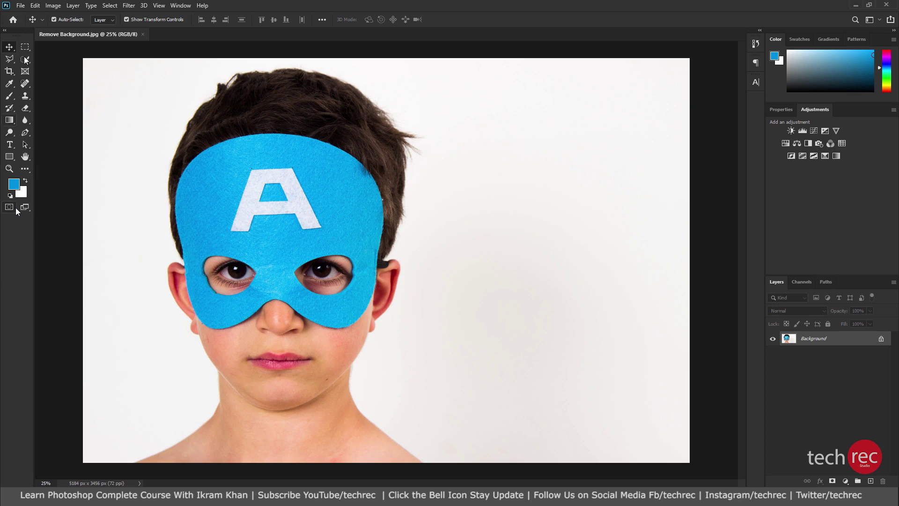
click(4, 31)
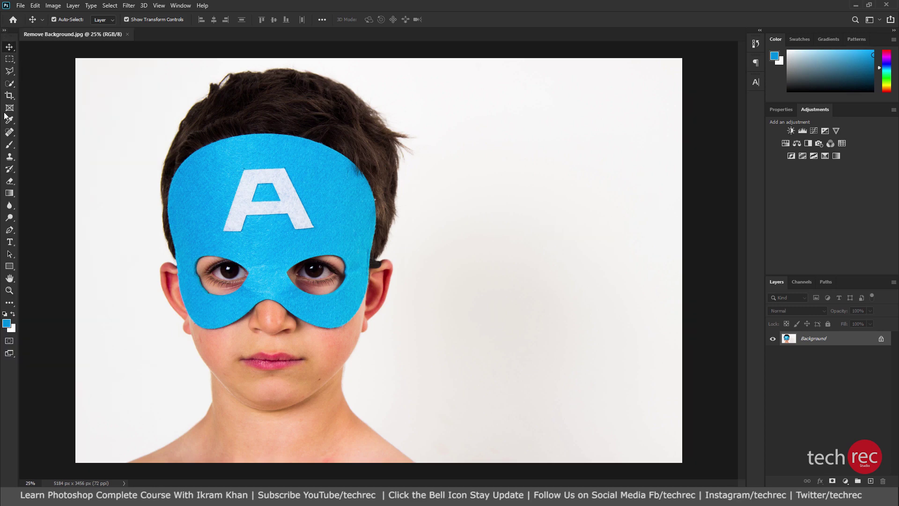
click(4, 31)
mouse_move(5, 30)
mouse_down()
mouse_move(87, 123)
mouse_move(92, 116)
mouse_up()
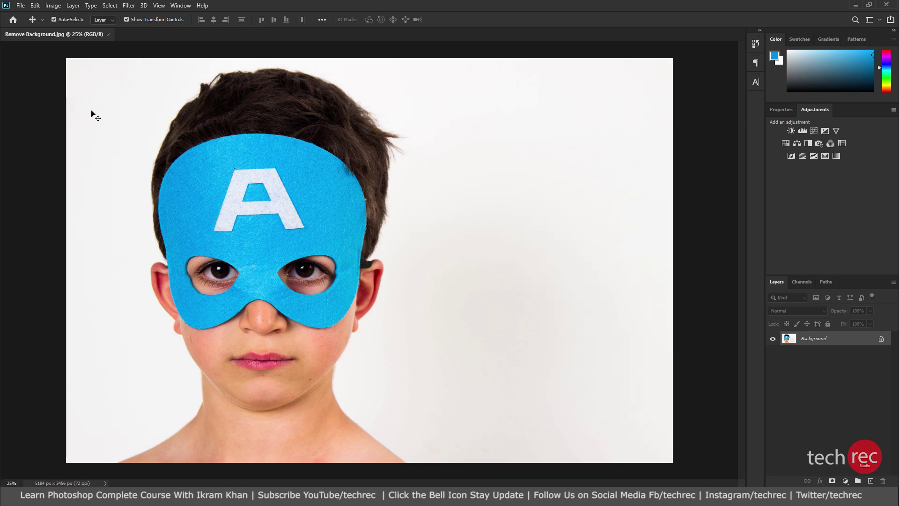
- Restore the Tools panel via Window > Tools and dock it at the left edge
click(180, 5)
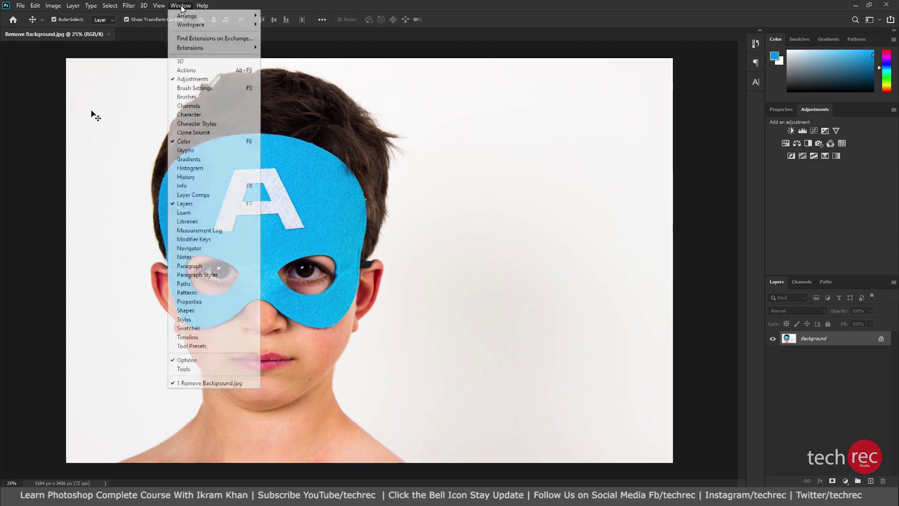
click(181, 369)
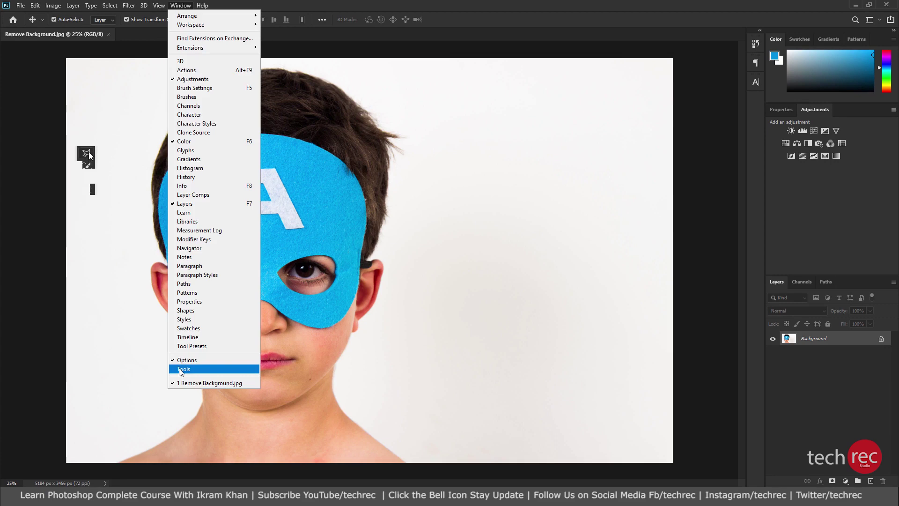
drag(87, 121, 5, 59)
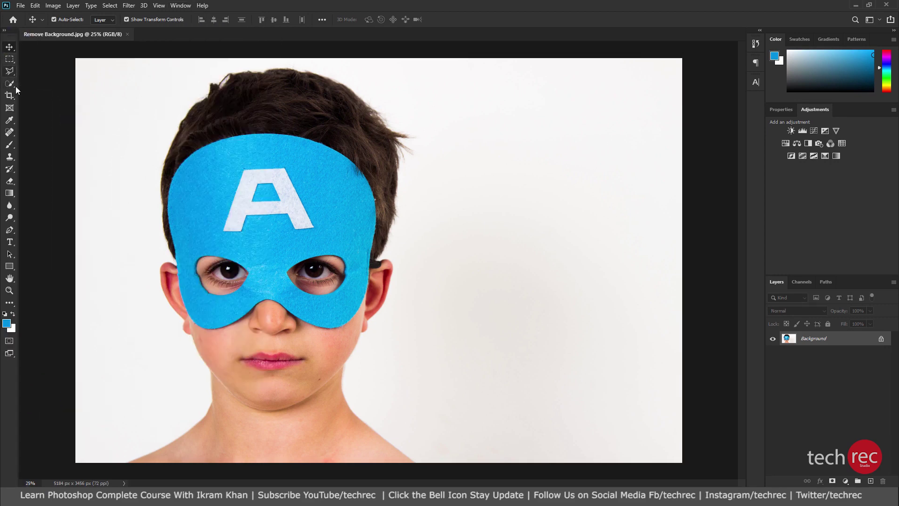